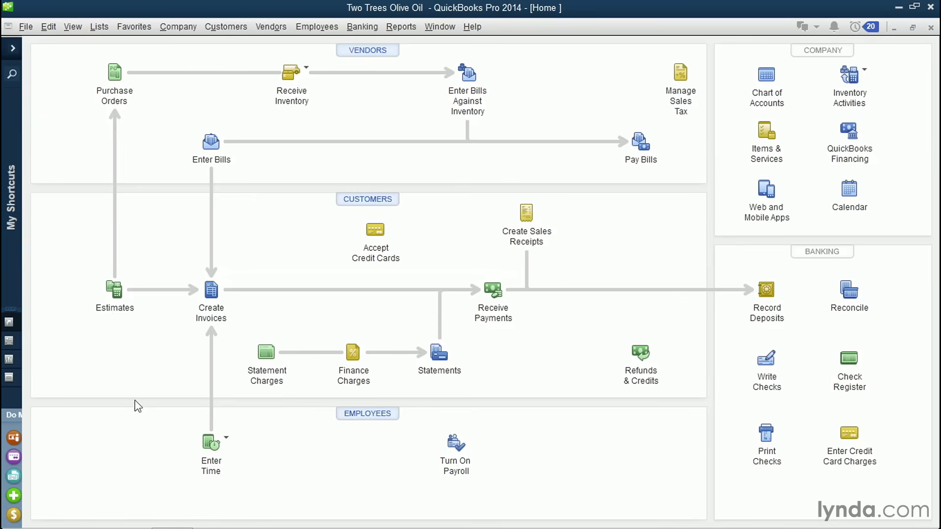
# - Start a new invoice and bring up the Manage Templates list from the Formatting options
pyautogui.click(222, 298)
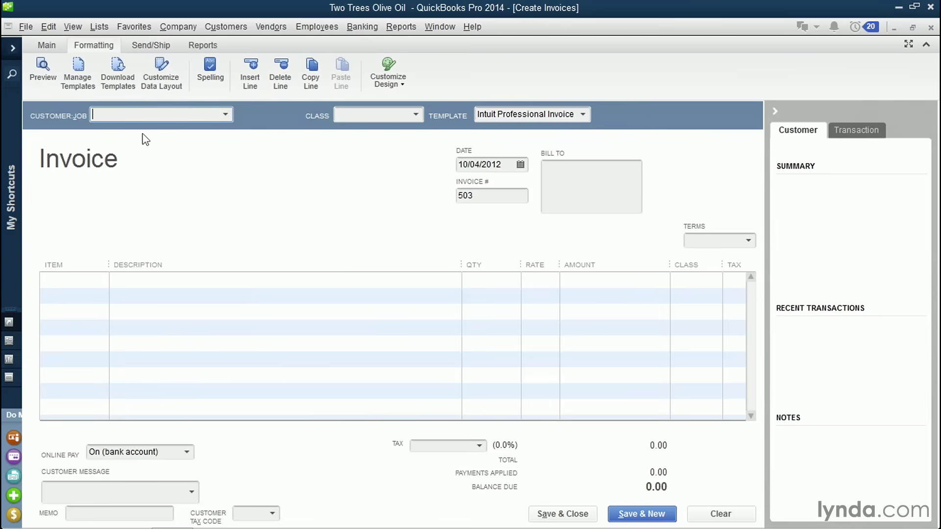
pyautogui.click(46, 45)
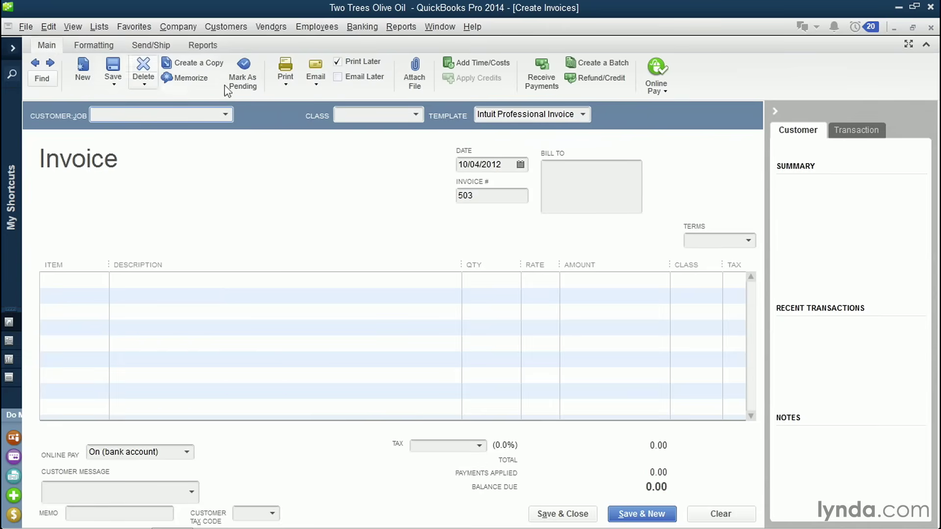
pyautogui.click(95, 46)
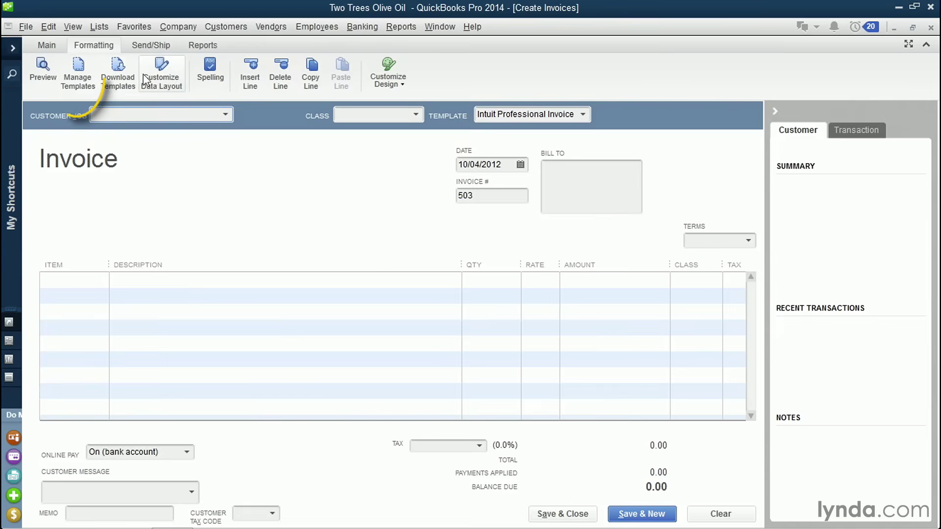
pyautogui.click(79, 67)
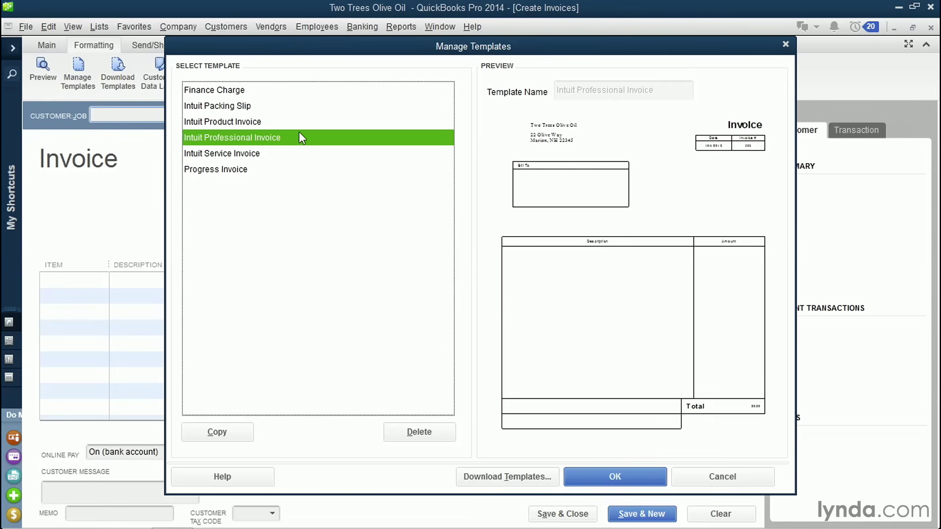
# - Copy the Intuit Professional Invoice template, rename the copy 'Two Trees Invoice', and select it
pyautogui.click(216, 434)
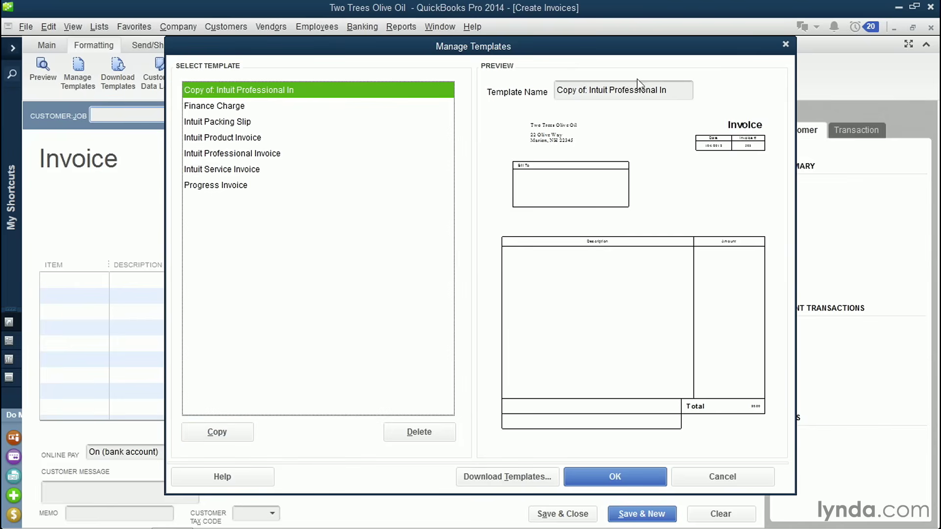
pyautogui.click(647, 90)
pyautogui.moveTo(684, 90); pyautogui.dragTo(577, 91)
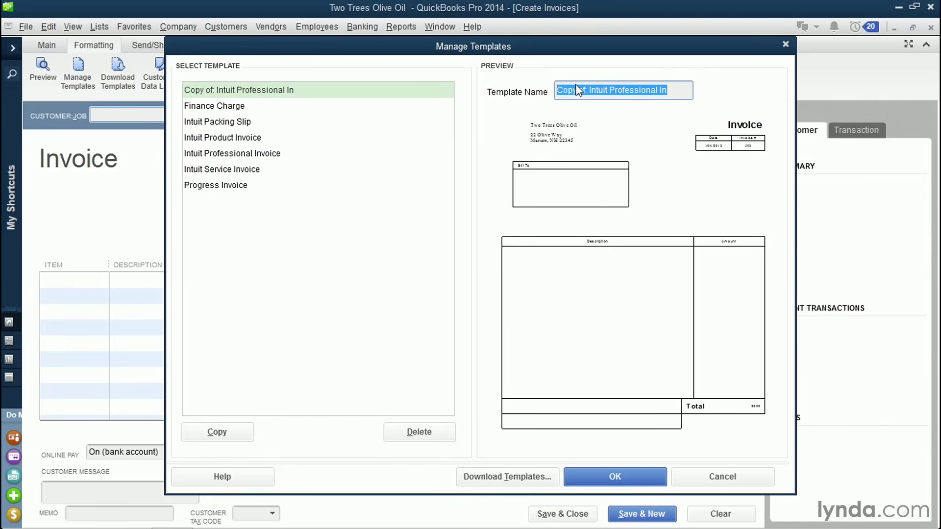
pyautogui.write('T')
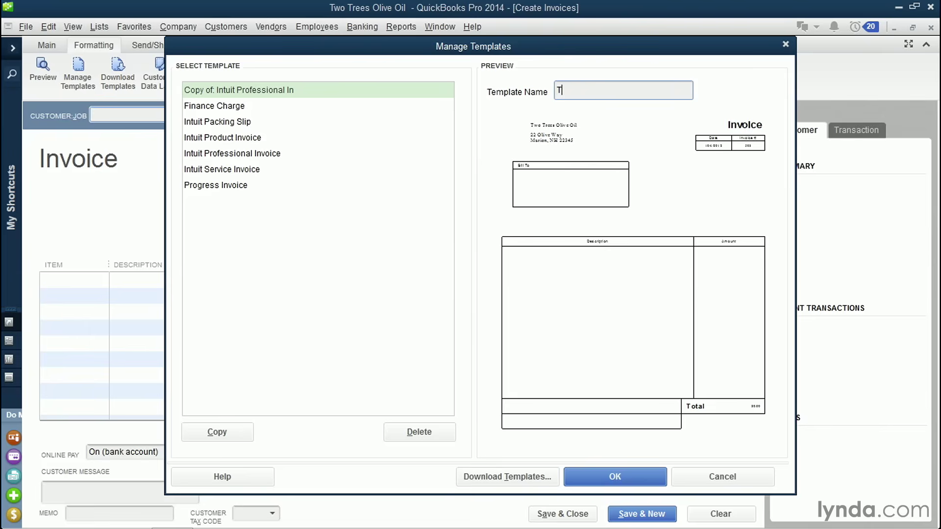
pyautogui.write('wo Trees Invoice')
pyautogui.press('Tab')
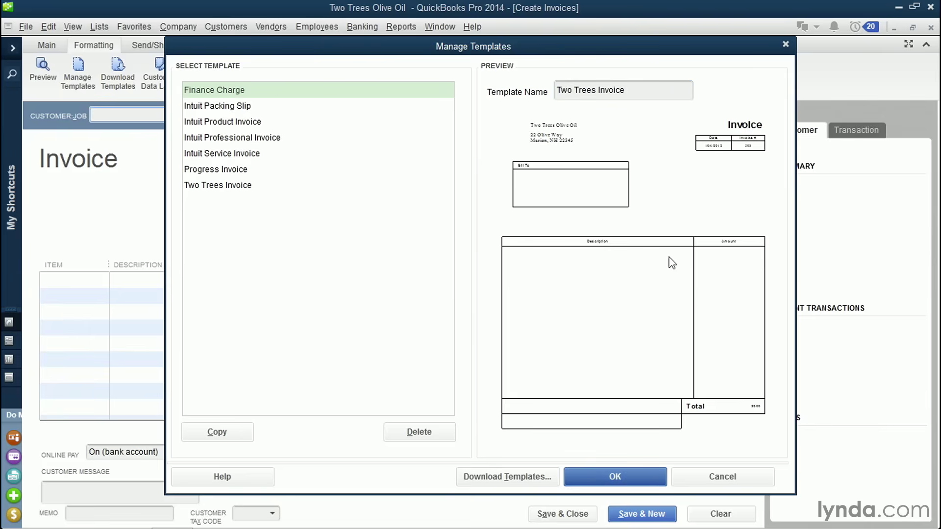
pyautogui.click(214, 193)
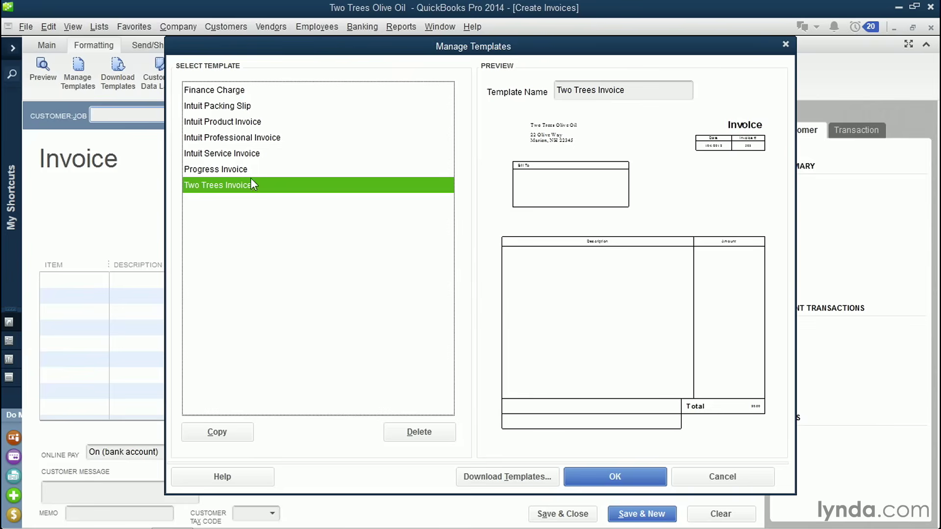
# - Turn on Use logo for Two Trees Invoice and insert logo.jpg as the logo
pyautogui.doubleClick(227, 192)
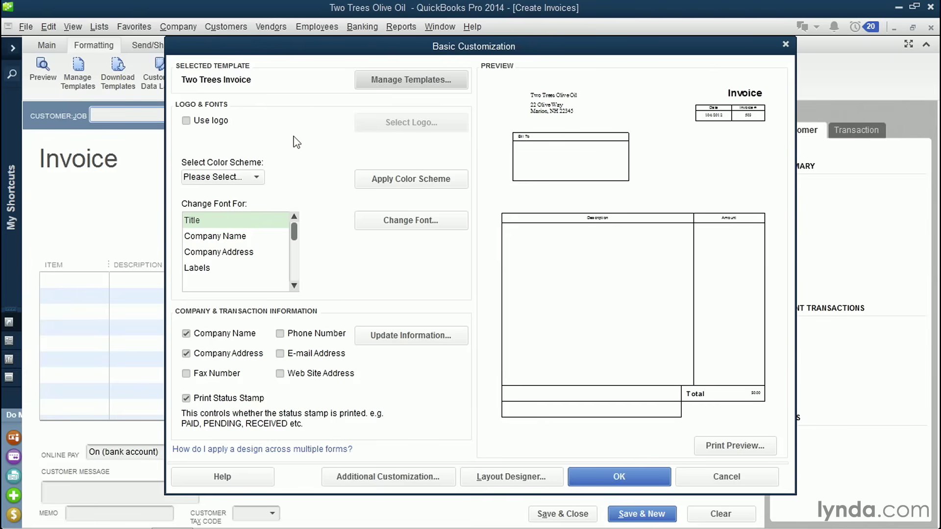
pyautogui.click(186, 121)
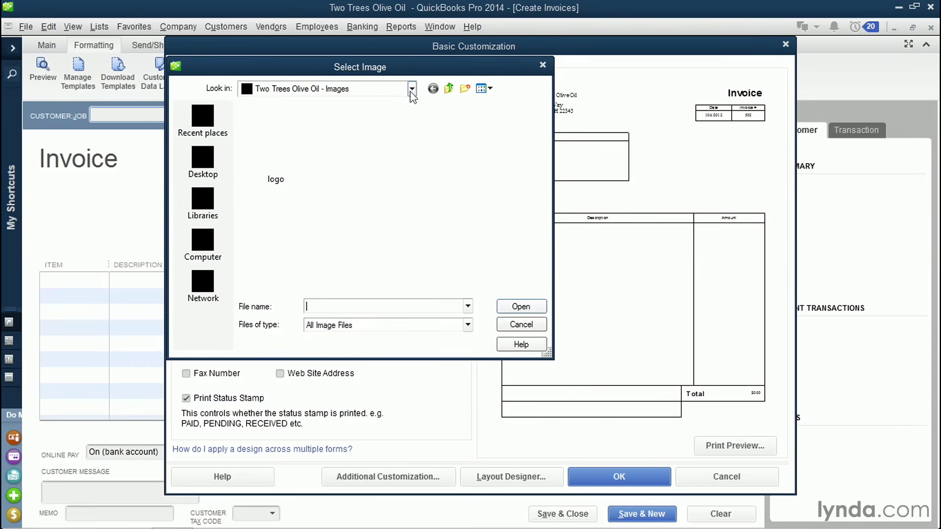
pyautogui.click(412, 90)
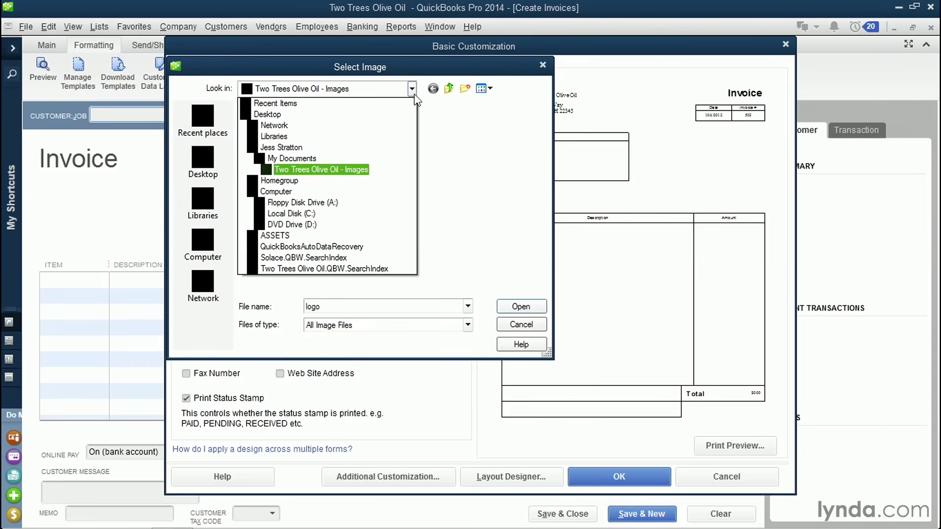
pyautogui.click(413, 91)
pyautogui.click(520, 308)
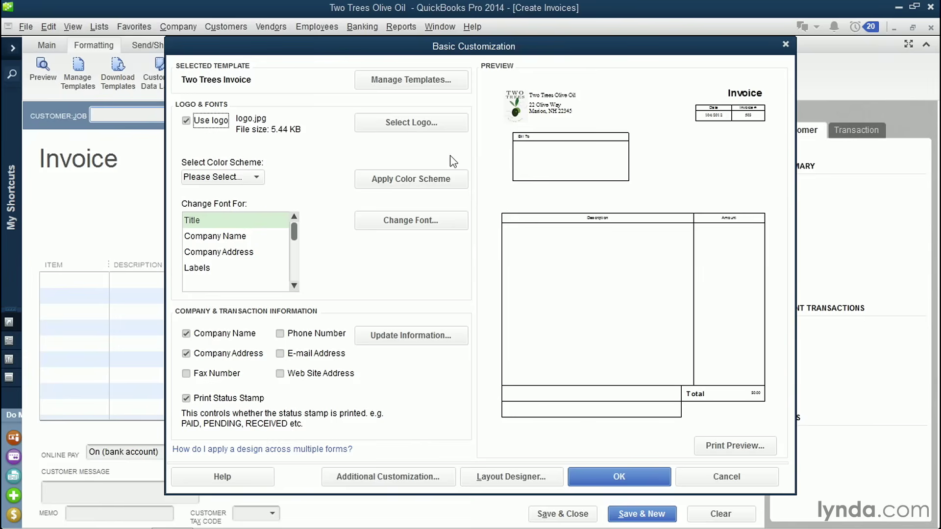
# - Check Web Site Address on the template and dismiss the overlapping-fields notice
pyautogui.click(260, 177)
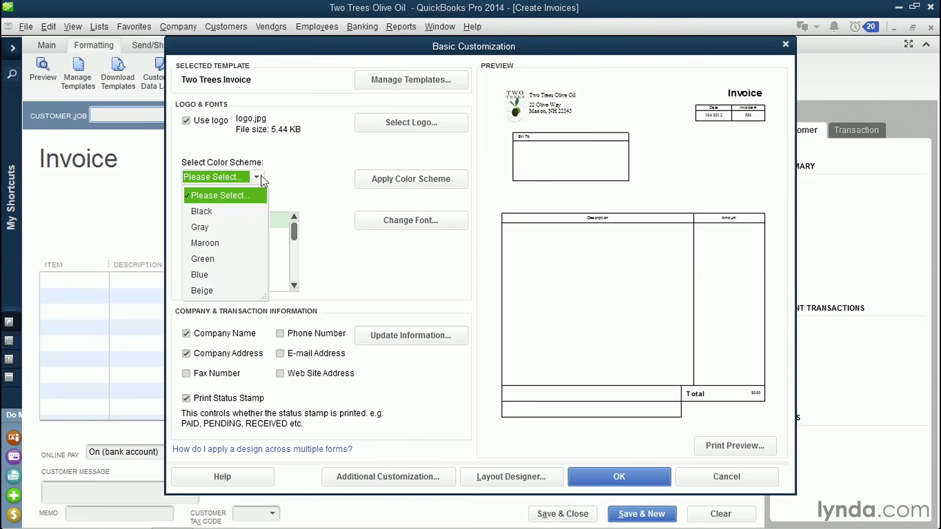
pyautogui.click(300, 158)
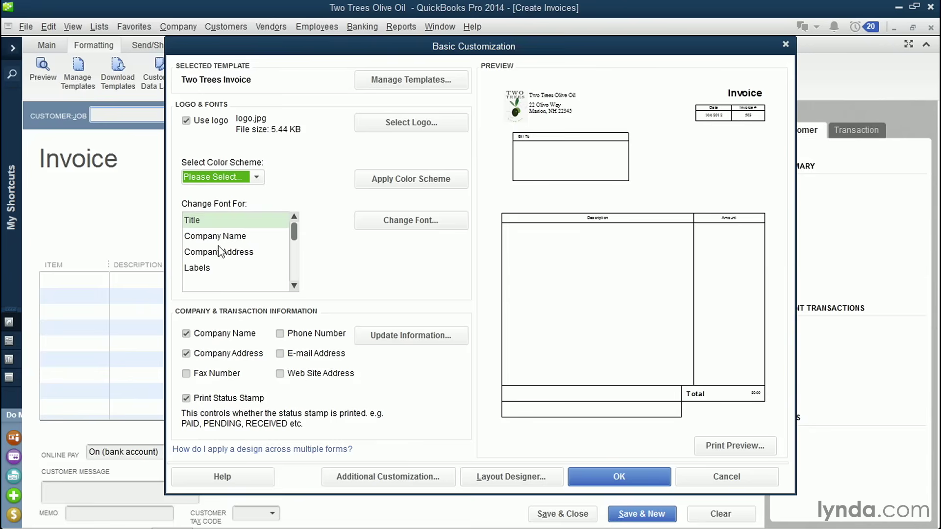
pyautogui.click(281, 375)
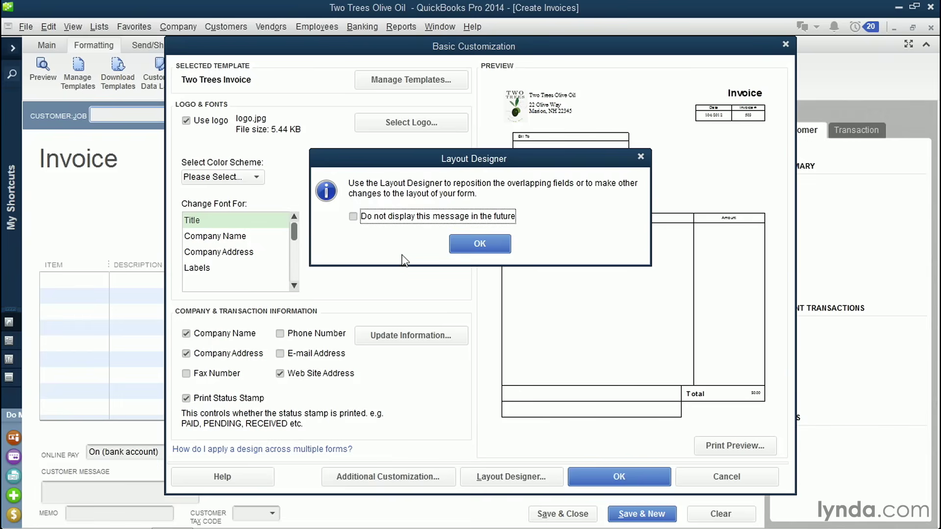
pyautogui.click(470, 250)
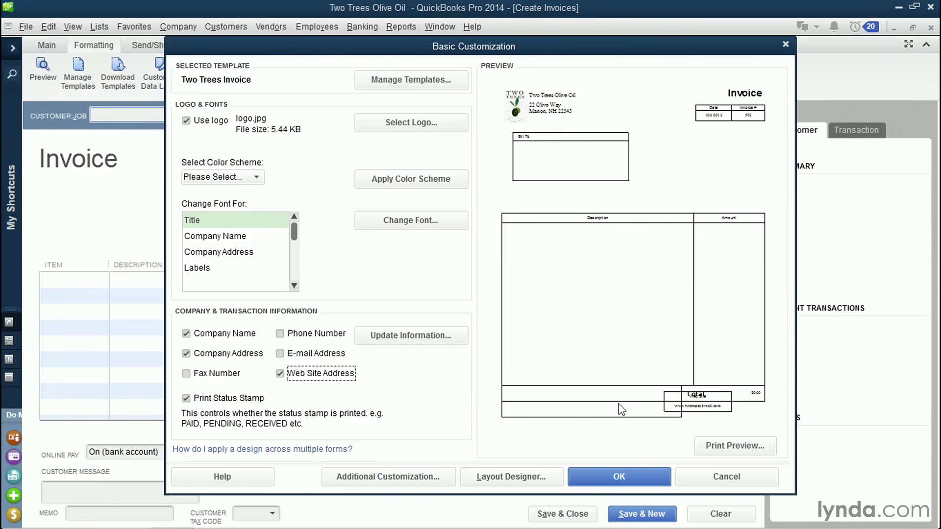
pyautogui.click(527, 479)
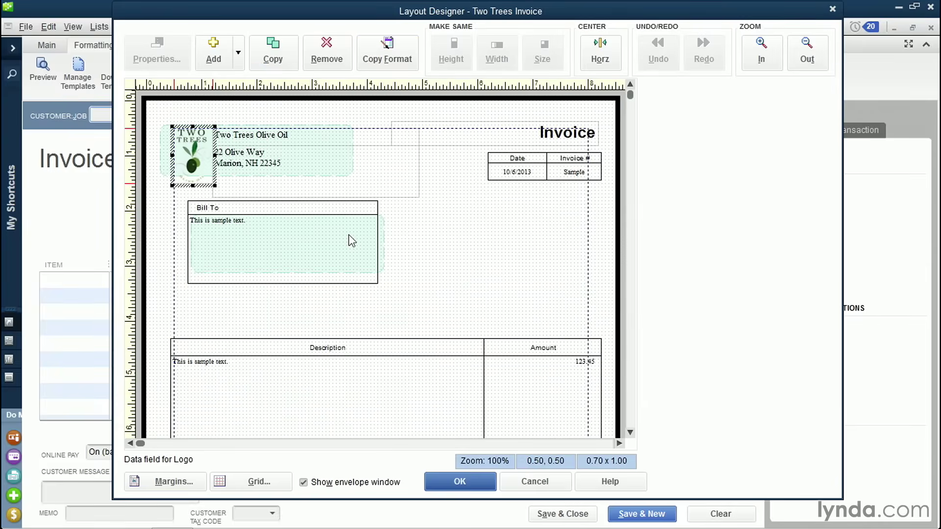
# - Move the logo to the top right, beside the Date table
pyautogui.click(342, 209)
pyautogui.click(321, 250)
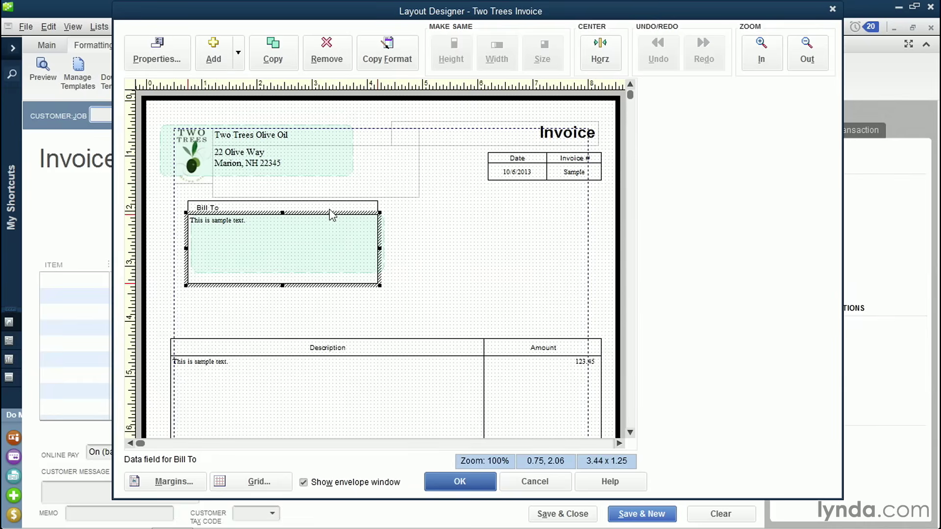
pyautogui.click(331, 214)
pyautogui.click(306, 249)
pyautogui.click(199, 166)
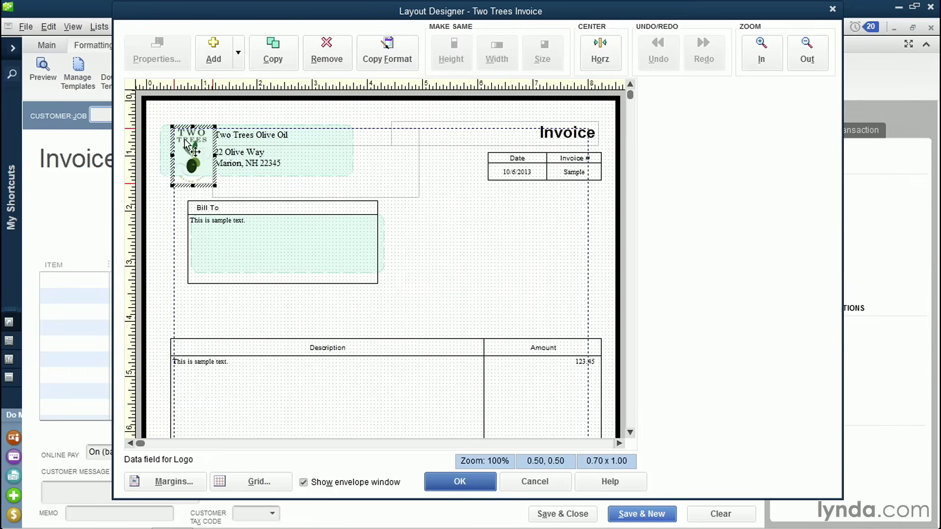
pyautogui.moveTo(182, 158); pyautogui.dragTo(554, 227)
pyautogui.click(434, 279)
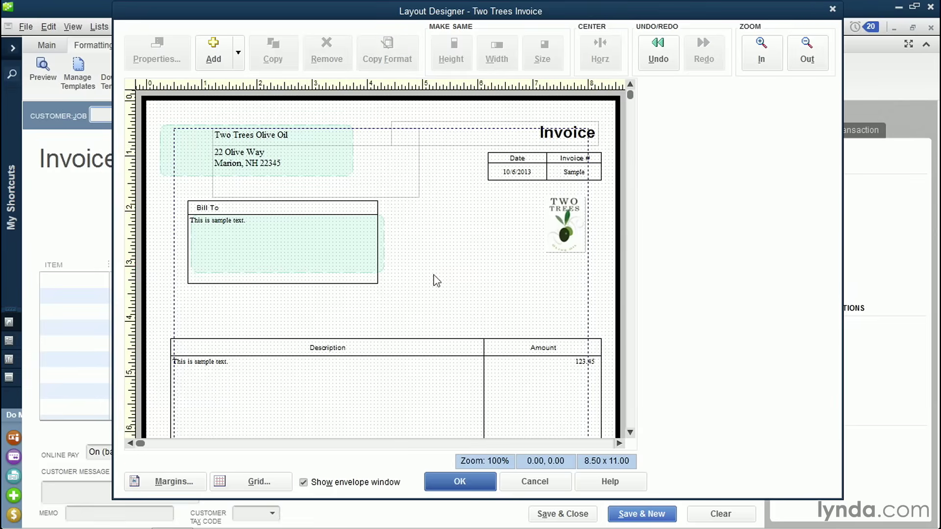
# - Delete the Web Site label and its data field from the layout
pyautogui.moveTo(630, 93); pyautogui.dragTo(645, 443)
pyautogui.click(476, 395)
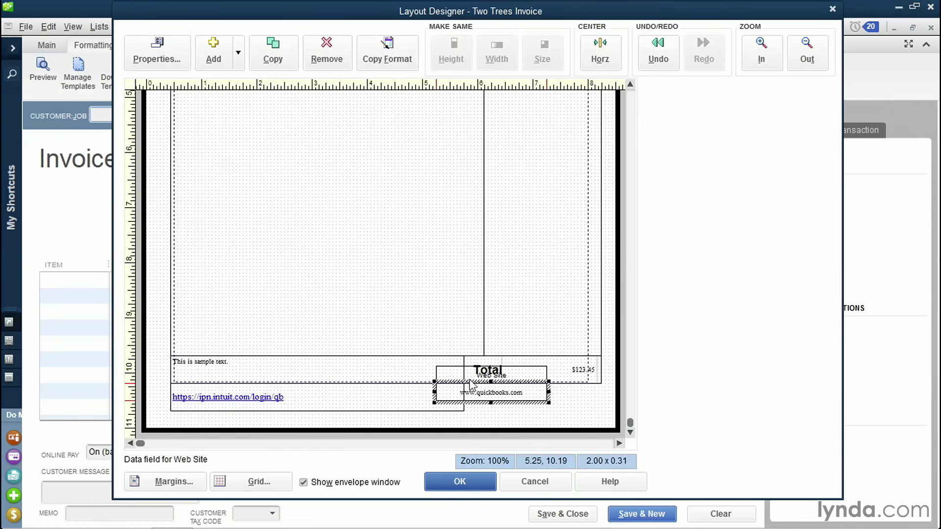
pyautogui.moveTo(469, 381); pyautogui.dragTo(358, 267)
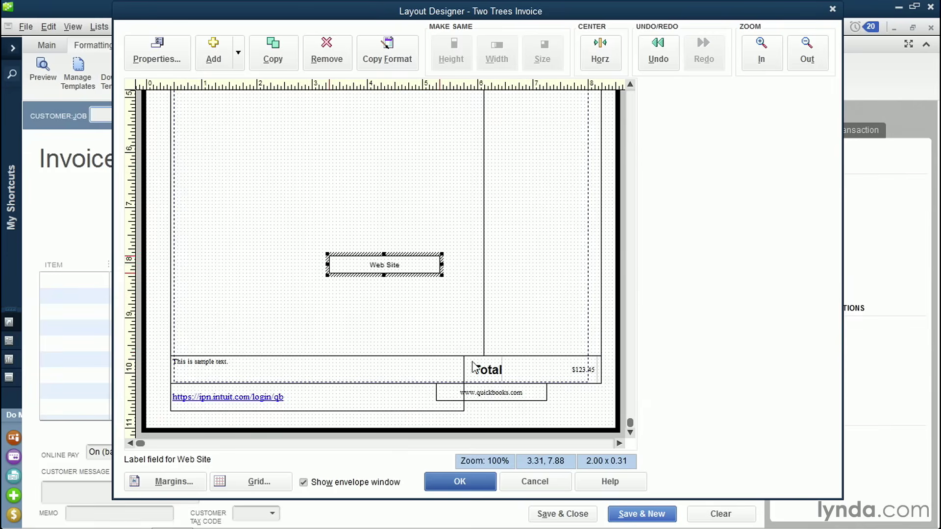
pyautogui.click(485, 388)
pyautogui.moveTo(485, 387); pyautogui.dragTo(380, 275)
pyautogui.click(382, 312)
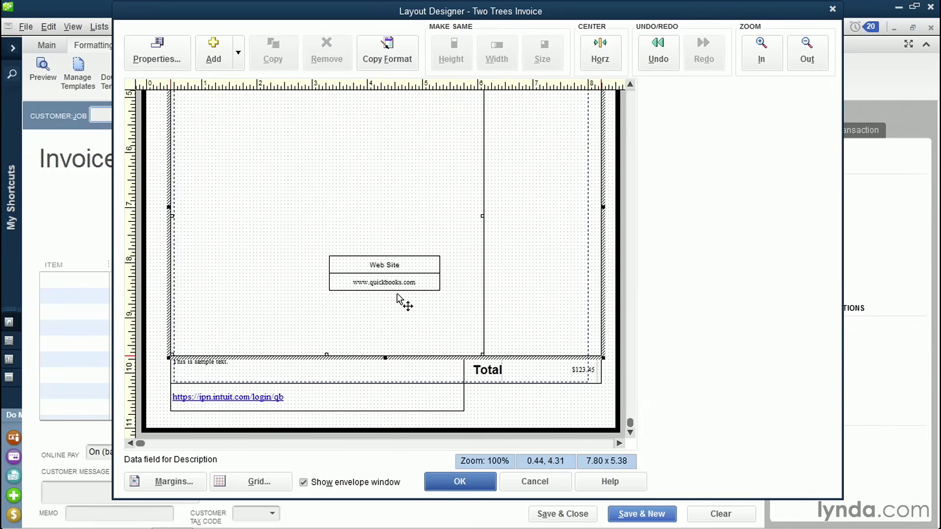
pyautogui.click(373, 287)
pyautogui.press('Delete')
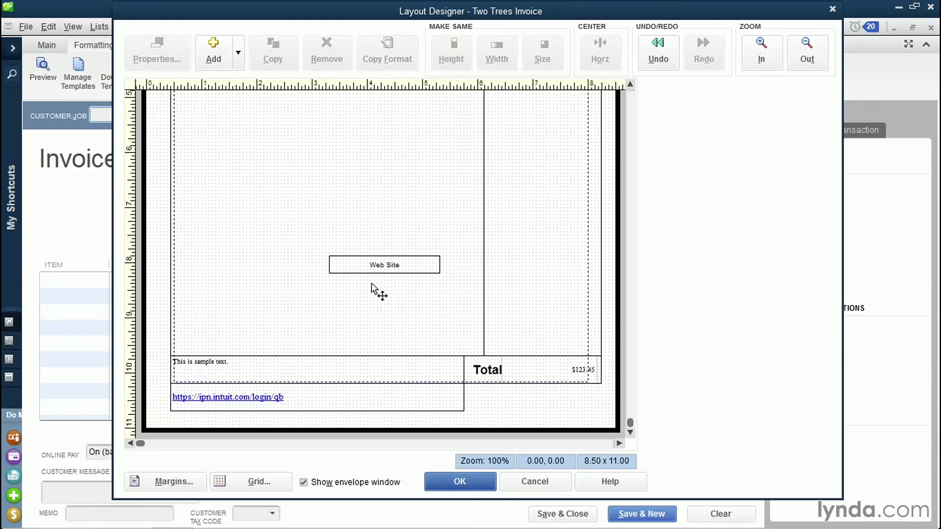
pyautogui.click(372, 267)
pyautogui.press('Delete')
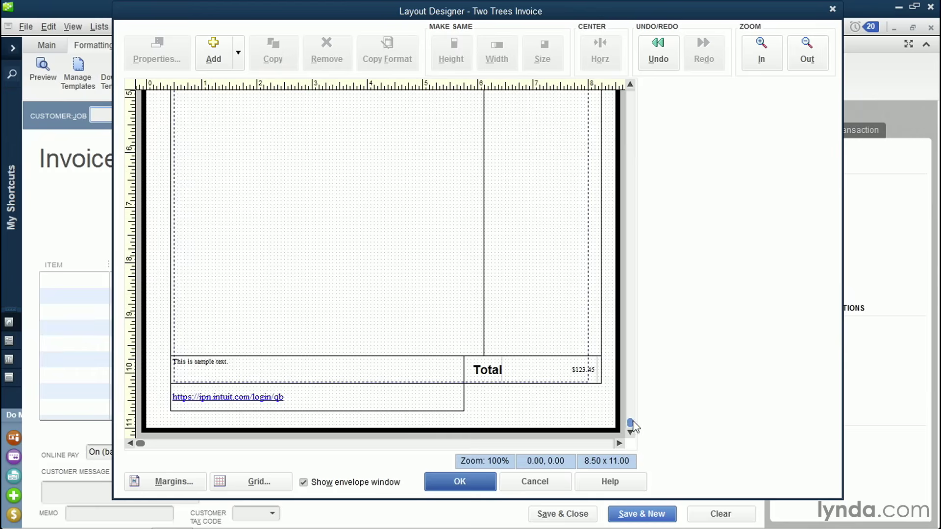
pyautogui.moveTo(630, 423); pyautogui.dragTo(657, 93)
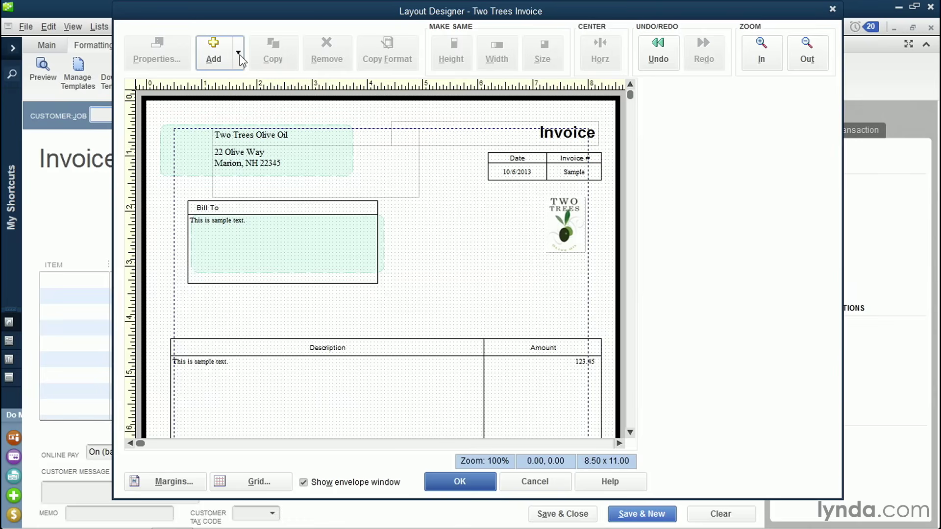
# - Add the Terms data field to the Two Trees Invoice layout
pyautogui.click(239, 54)
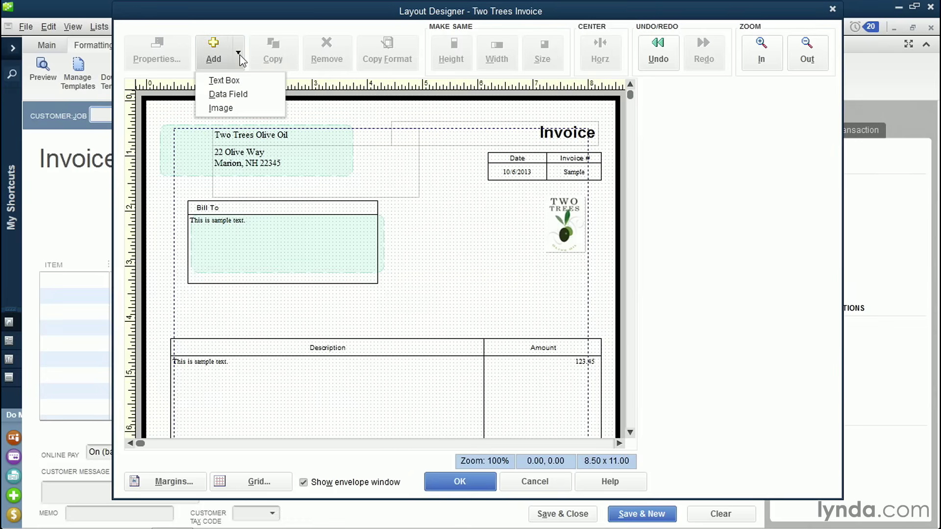
pyautogui.click(260, 95)
pyautogui.moveTo(348, 143); pyautogui.dragTo(350, 223)
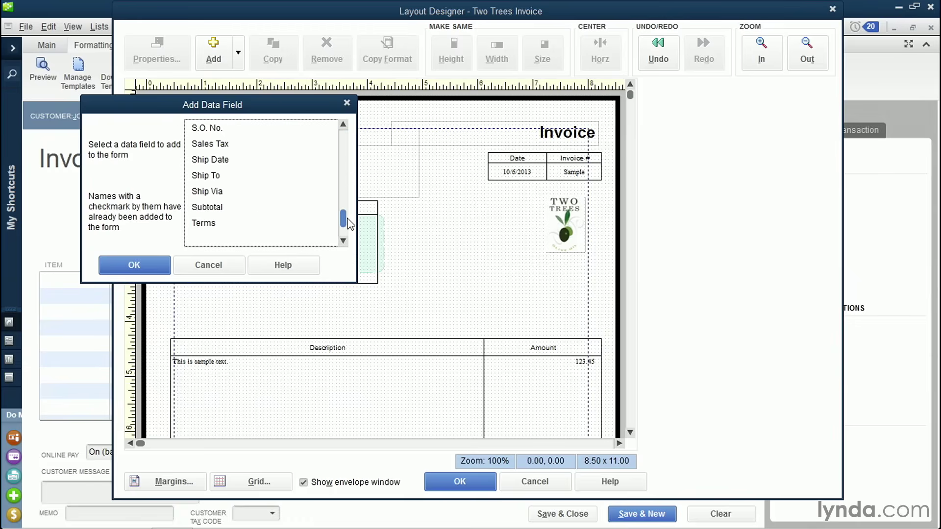
pyautogui.moveTo(351, 223); pyautogui.dragTo(350, 223)
pyautogui.click(207, 225)
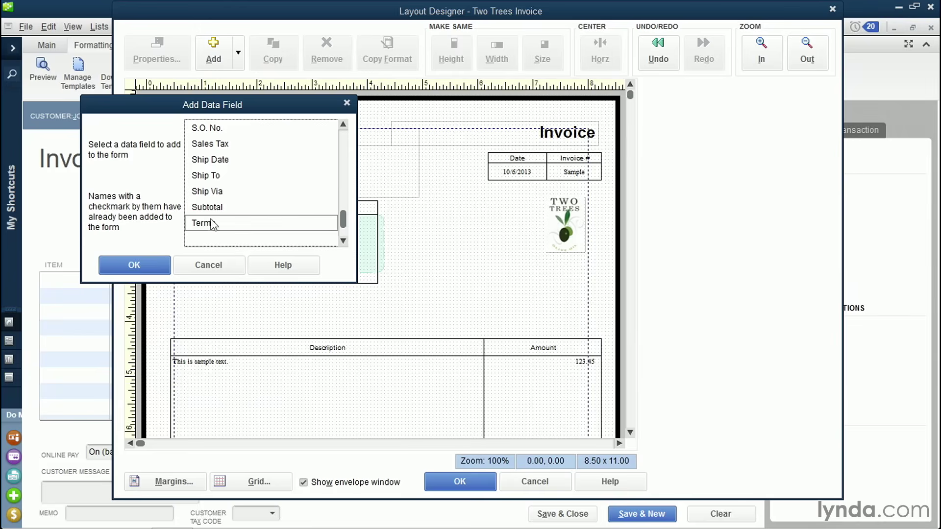
pyautogui.click(142, 269)
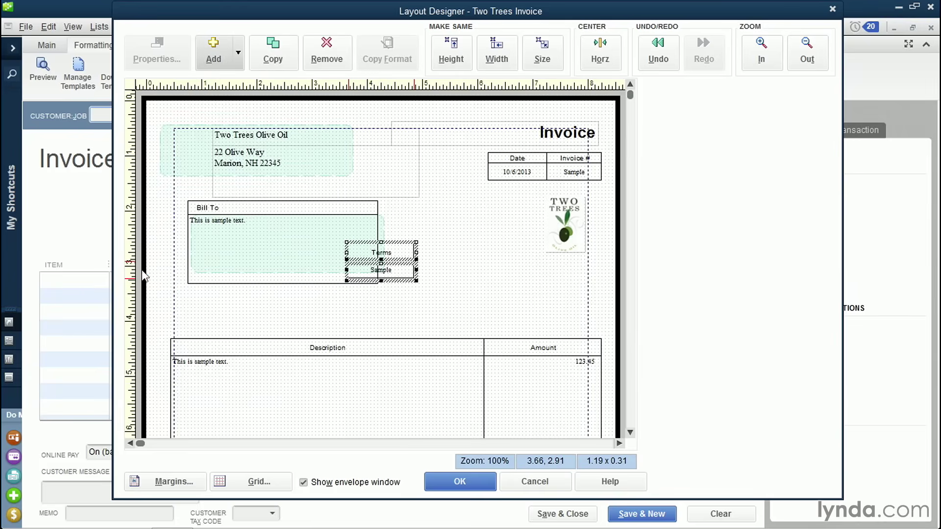
# - Place the Terms field above the Amount column and accept the layout changes
pyautogui.moveTo(403, 261); pyautogui.dragTo(537, 323)
pyautogui.click(515, 282)
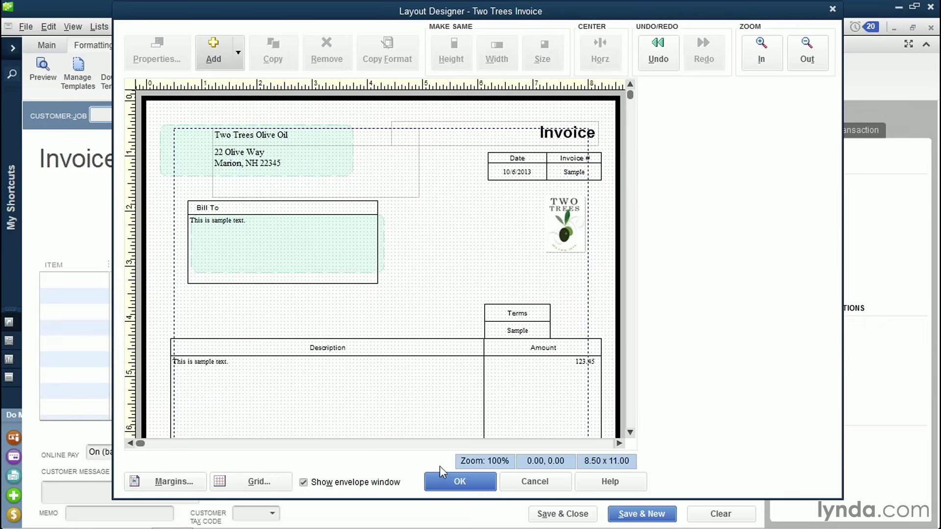
pyautogui.click(460, 482)
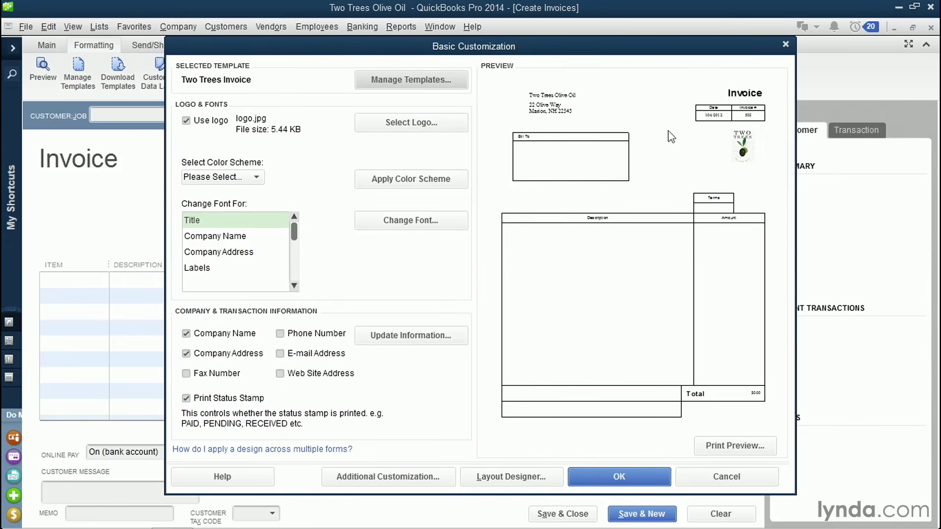
pyautogui.click(620, 473)
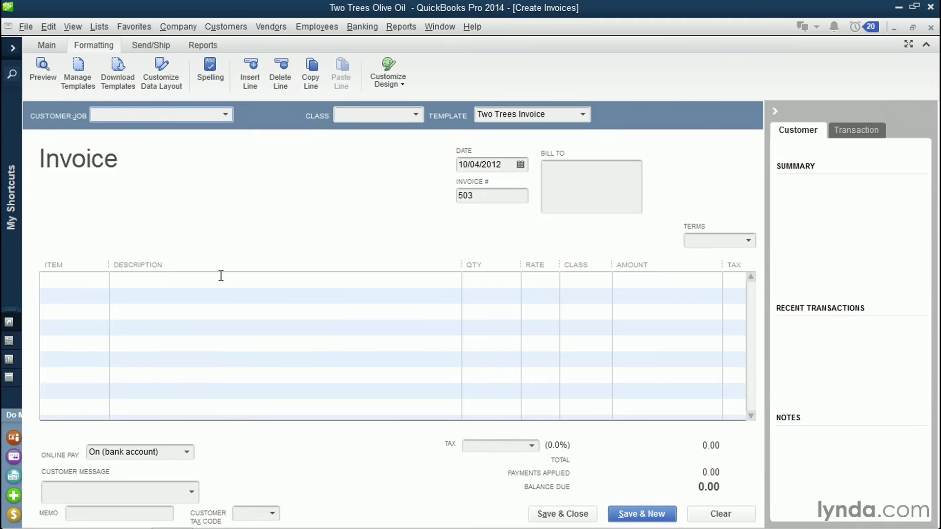
# - Fill a Two Trees Invoice for Bread Express with one ALB032 item, quantity 1
pyautogui.click(588, 111)
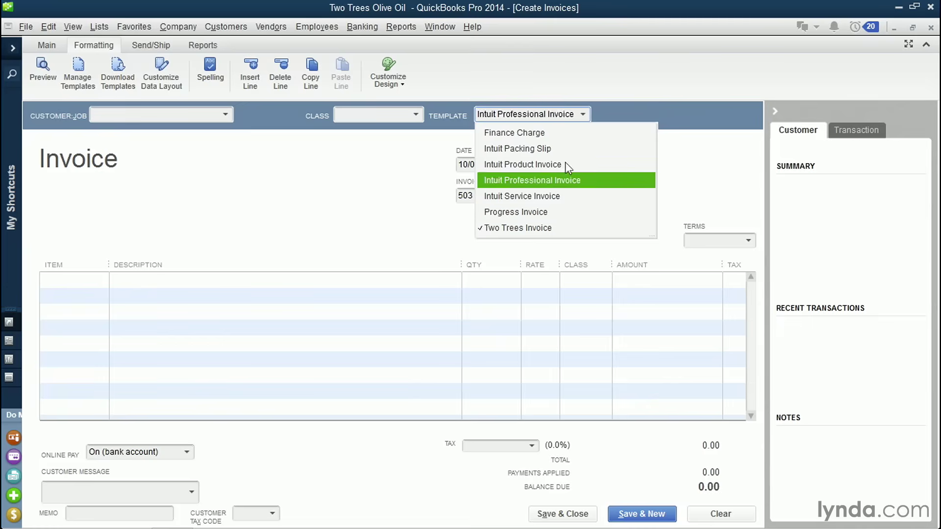
pyautogui.click(534, 229)
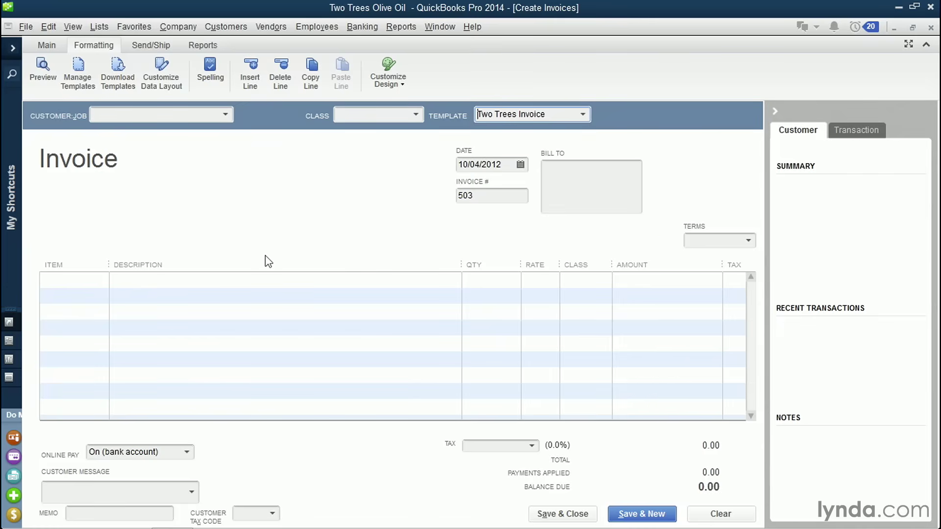
pyautogui.click(227, 114)
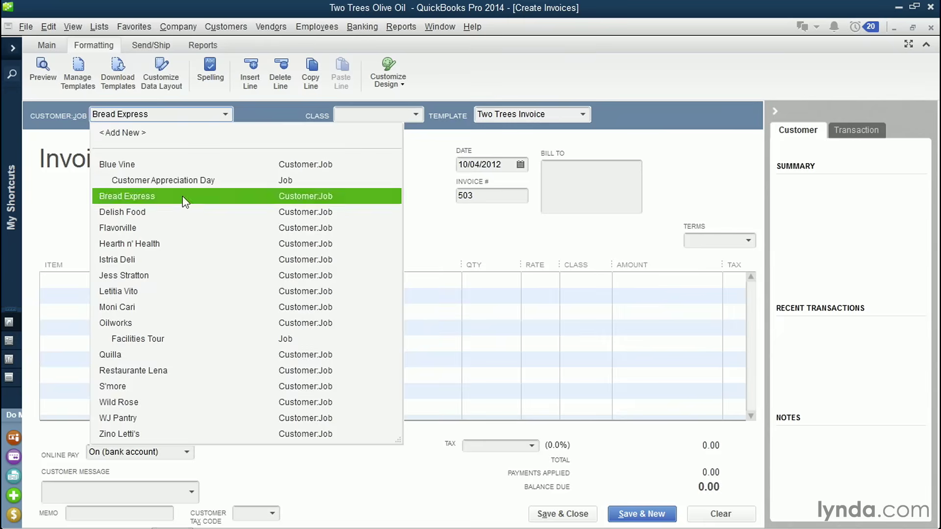
pyautogui.click(187, 199)
pyautogui.click(104, 280)
pyautogui.click(98, 347)
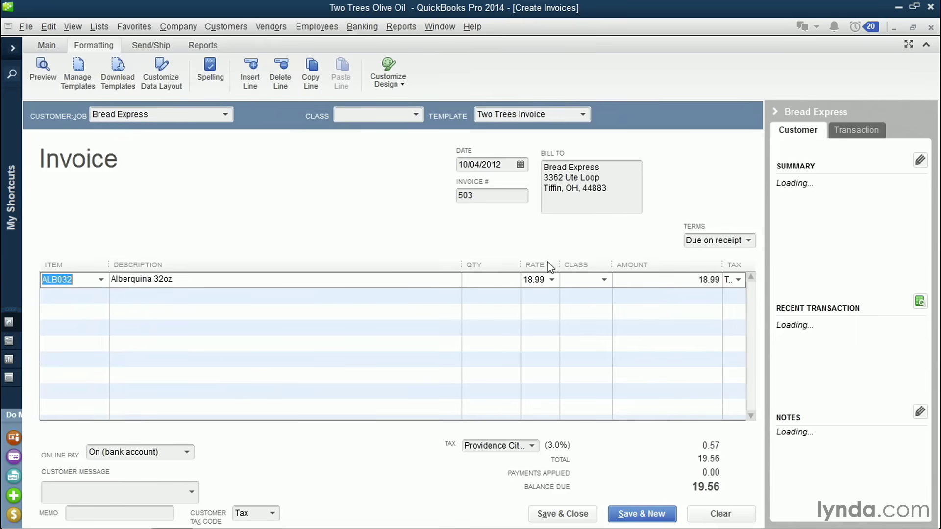
pyautogui.click(510, 280)
pyautogui.write('1')
pyautogui.press('Tab')
pyautogui.press('Tab')
pyautogui.press('Tab')
pyautogui.press('Tab')
pyautogui.press('Tab')
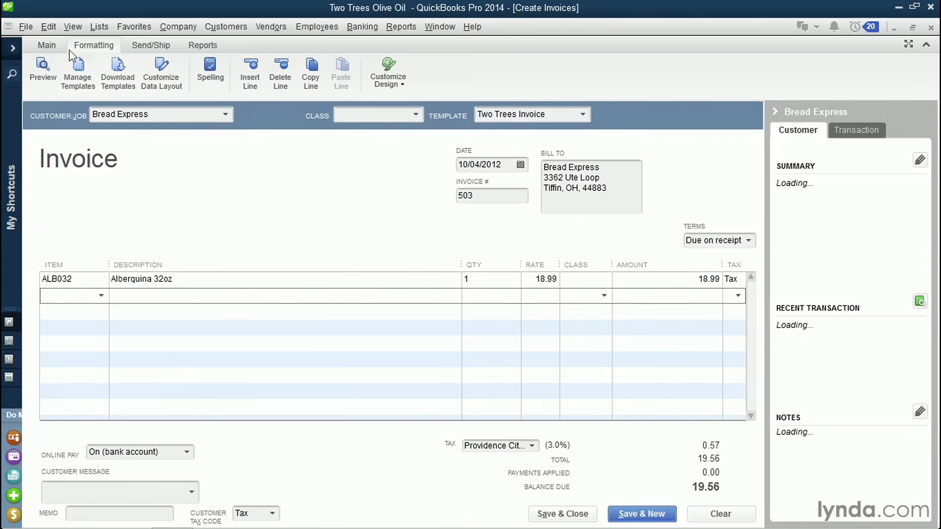
# - Open the print preview of the invoice
pyautogui.click(55, 47)
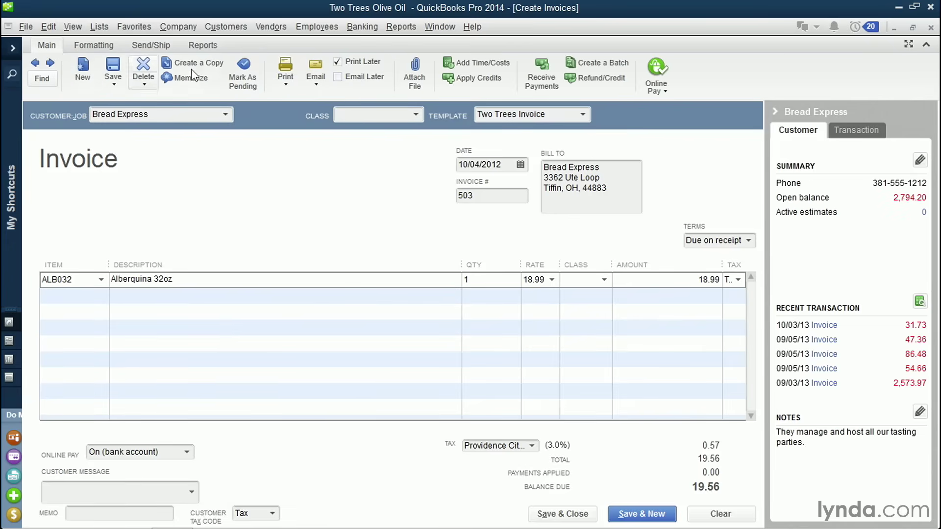
pyautogui.click(286, 84)
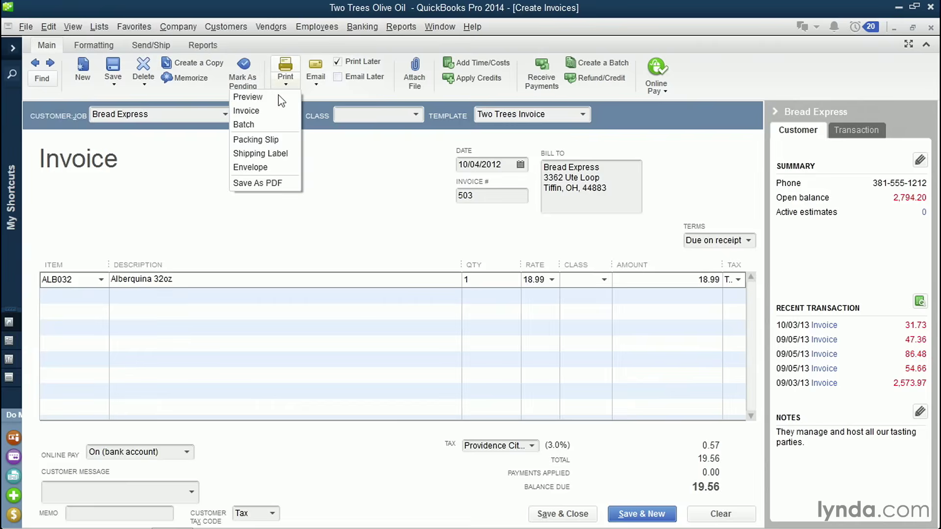
pyautogui.click(250, 97)
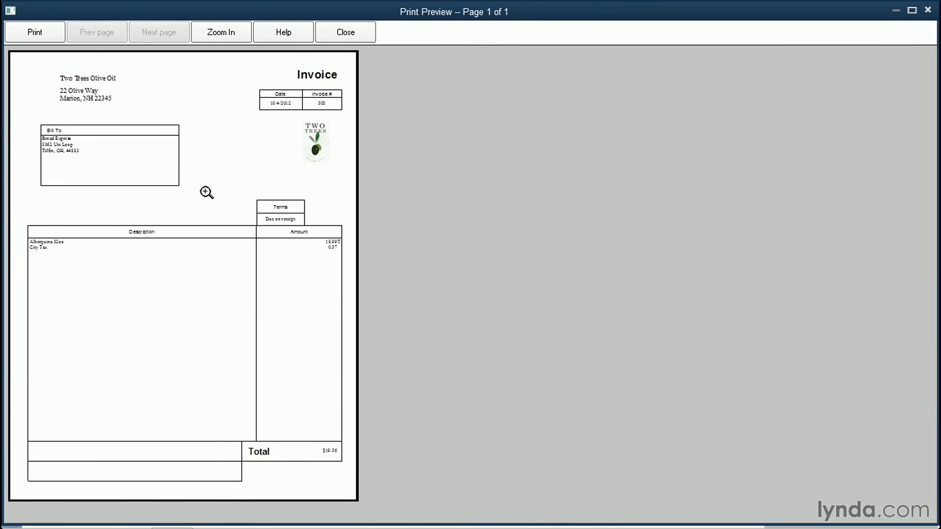
# - Close the preview and the invoice window without recording the transaction
pyautogui.click(349, 34)
pyautogui.click(931, 28)
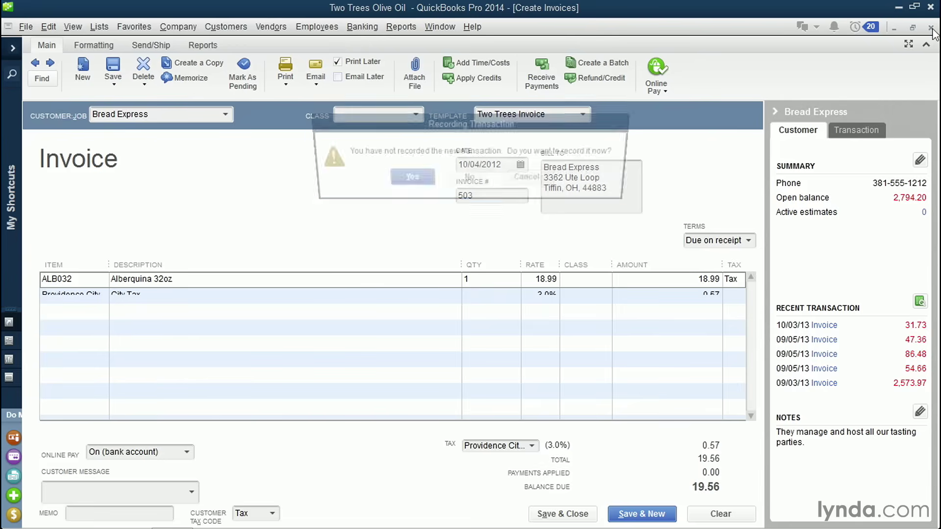
pyautogui.click(485, 180)
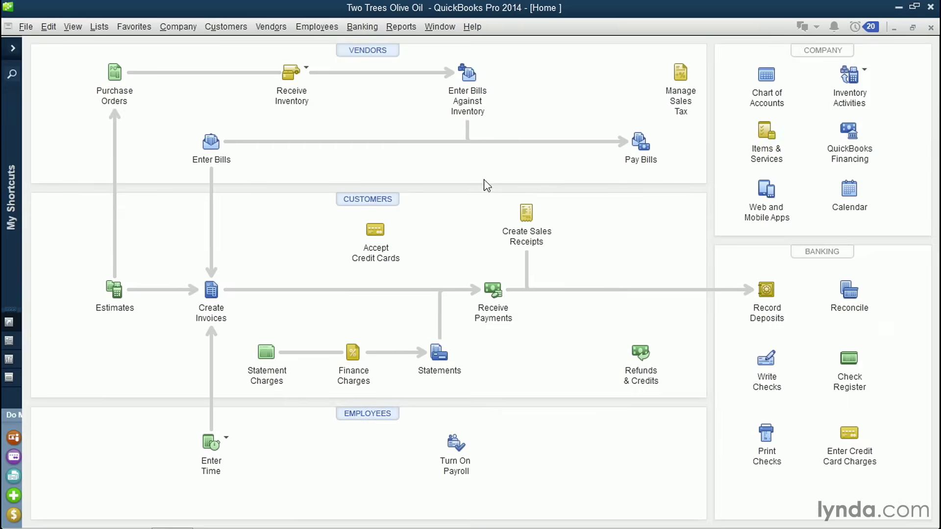